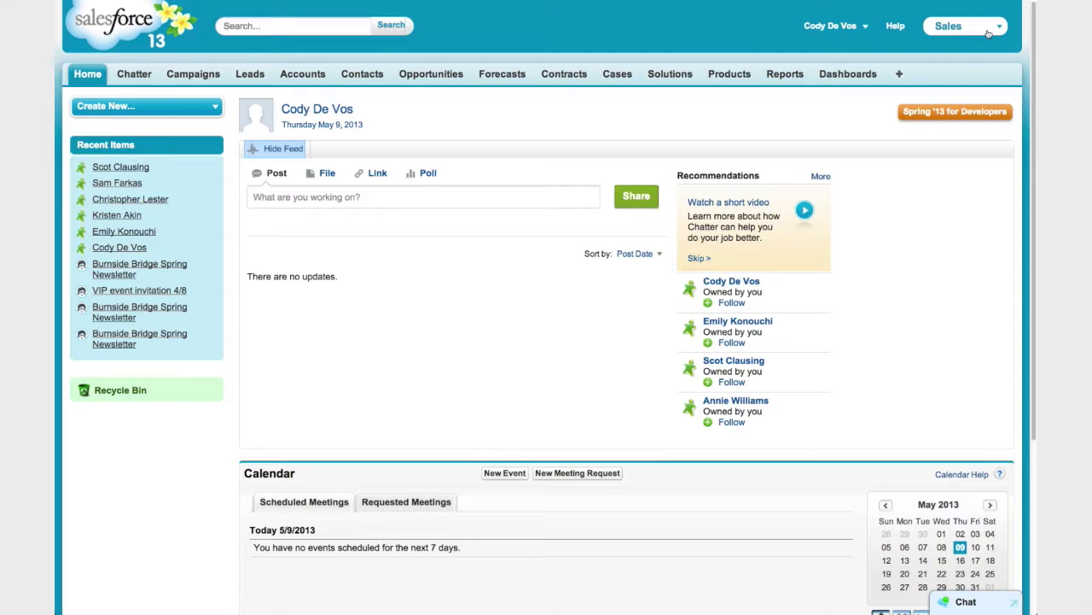
# Open the Salesforce app switcher to list the available apps, including Emma Email Marketing
pyautogui.click(988, 32)
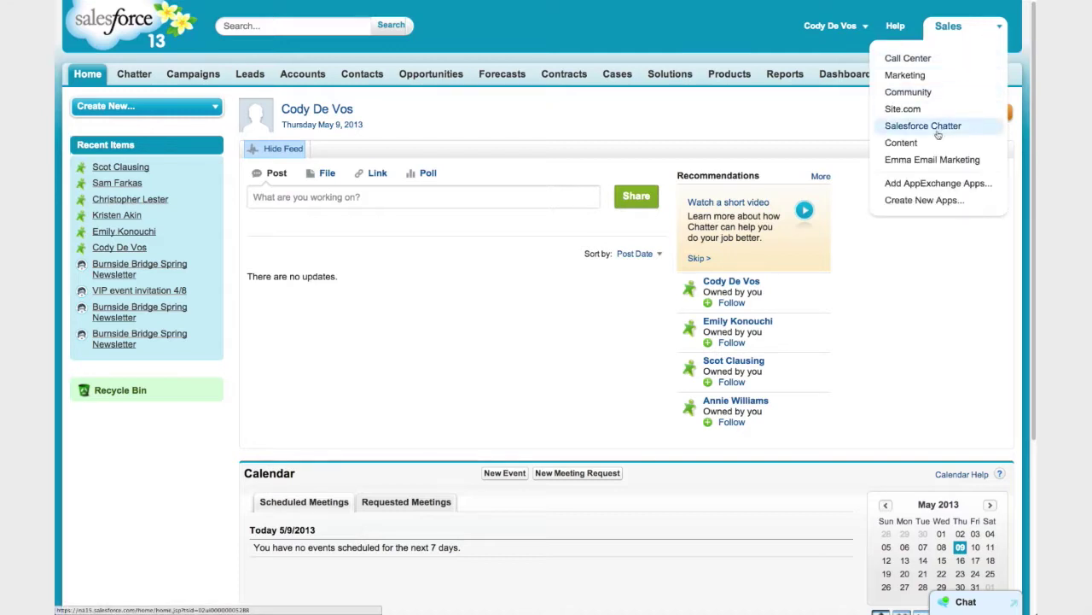
# Switch from the Sales app to Emma Email Marketing, landing on the Emma Mailings home
pyautogui.click(933, 160)
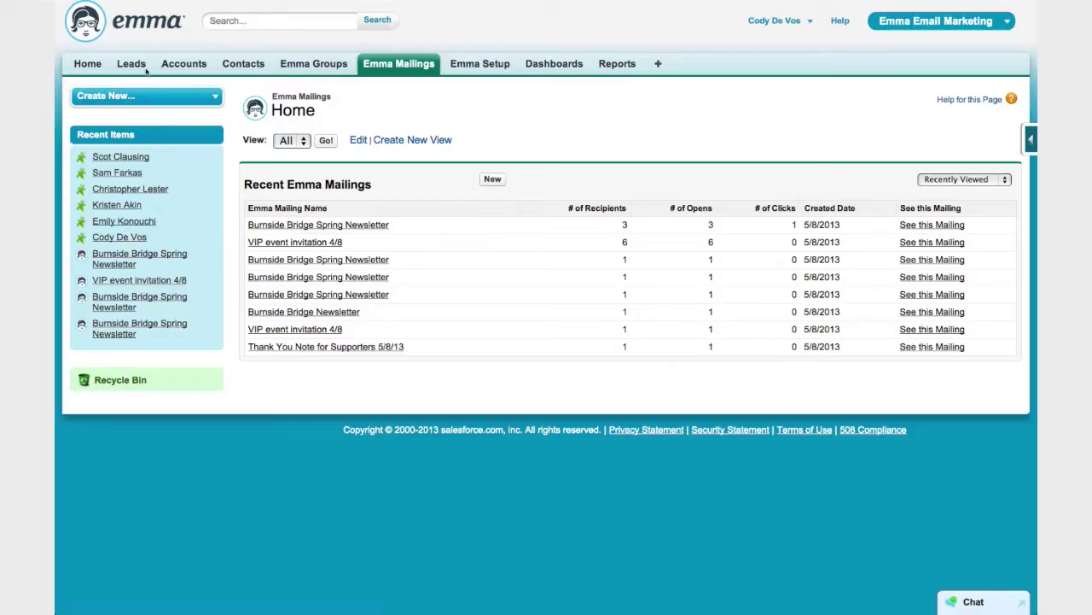
# In Leads, fix the newest lead's misspelled first name to its double-t spelling and save
pyautogui.click(142, 68)
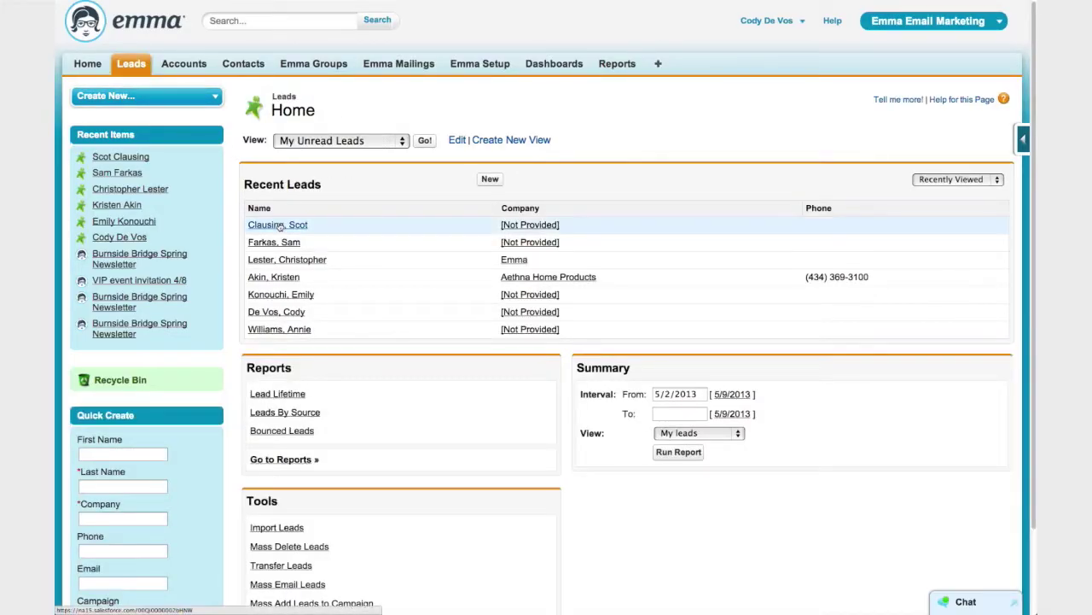
pyautogui.click(278, 225)
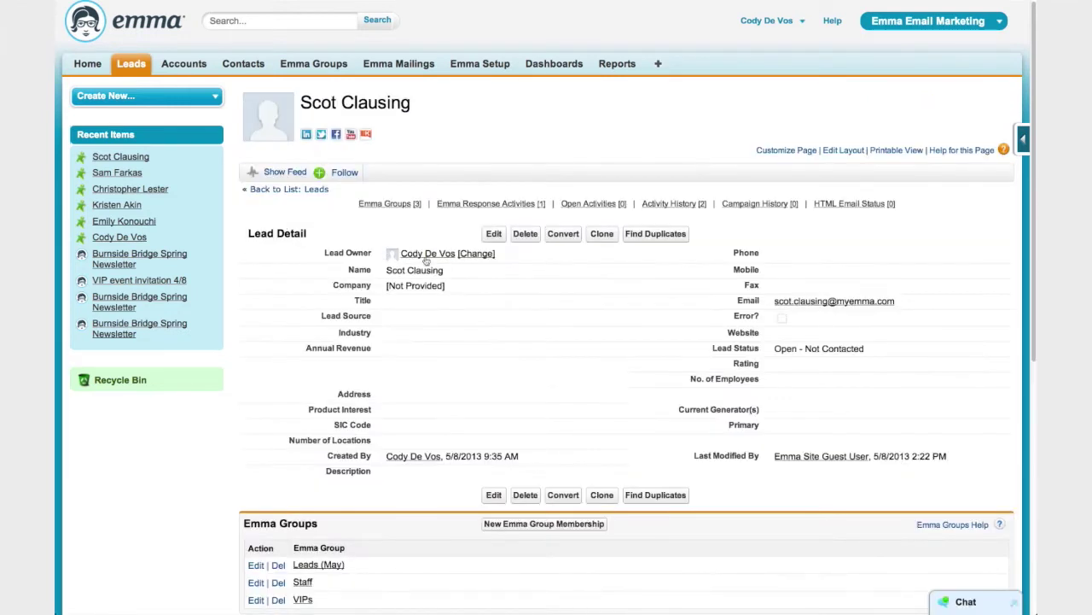
pyautogui.doubleClick(416, 269)
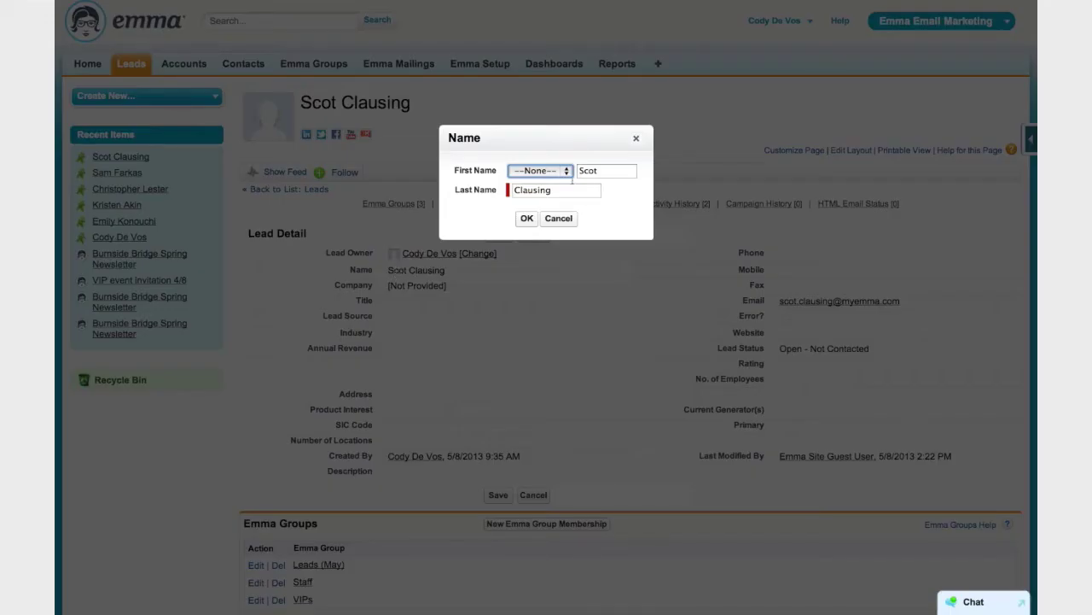
pyautogui.click(599, 171)
pyautogui.click(527, 218)
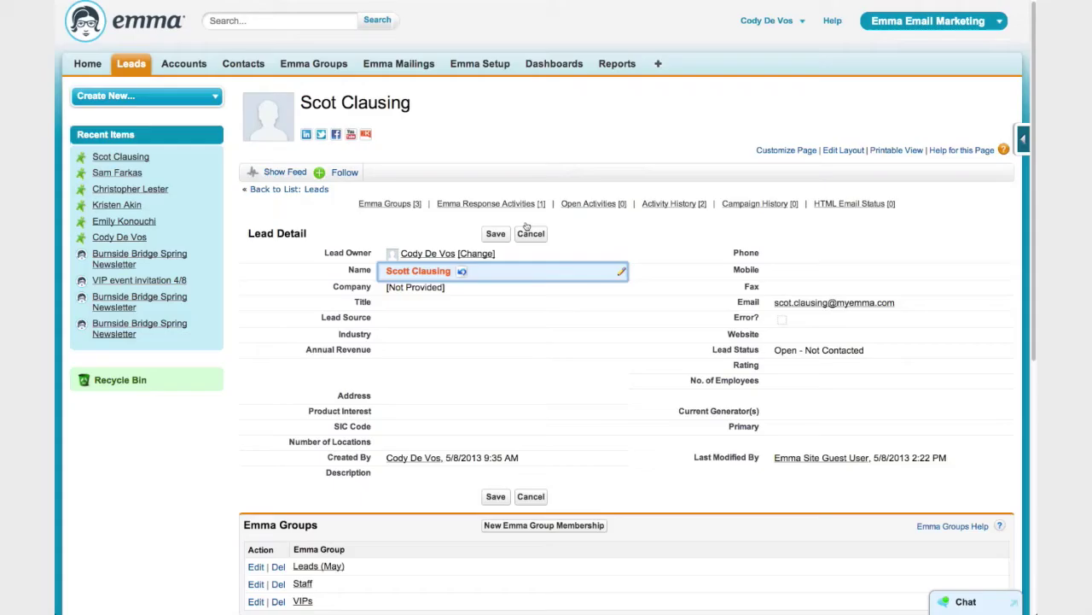
pyautogui.click(493, 234)
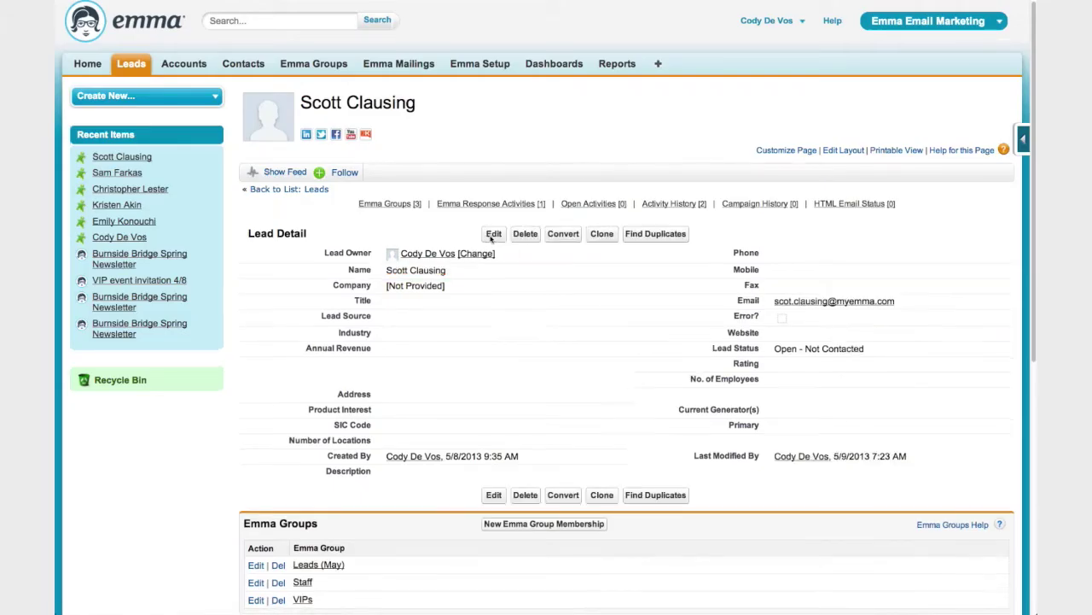
pyautogui.scroll(-3, 611, 297)
# Start a New Emma Group Membership for the lead and begin entering the group name
pyautogui.scroll(-6, 611, 297)
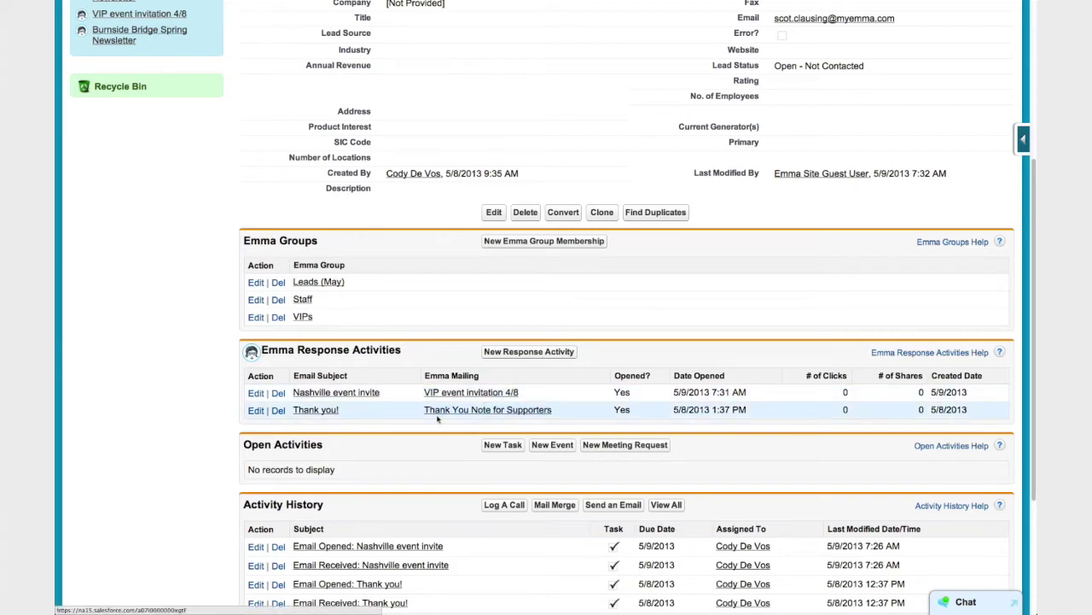
pyautogui.scroll(1, 202, 416)
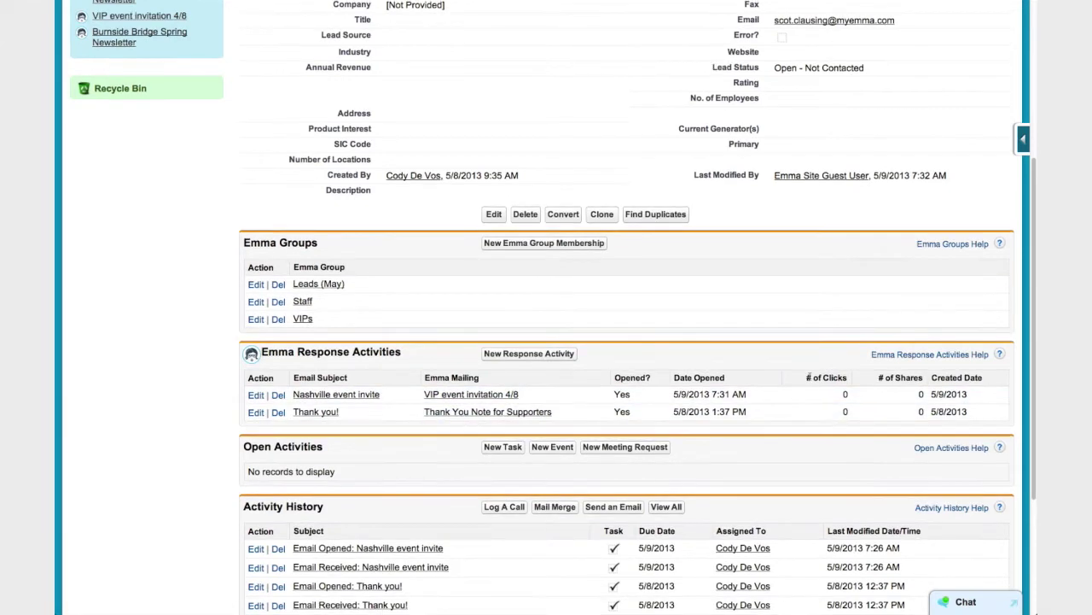
pyautogui.click(551, 244)
pyautogui.click(864, 199)
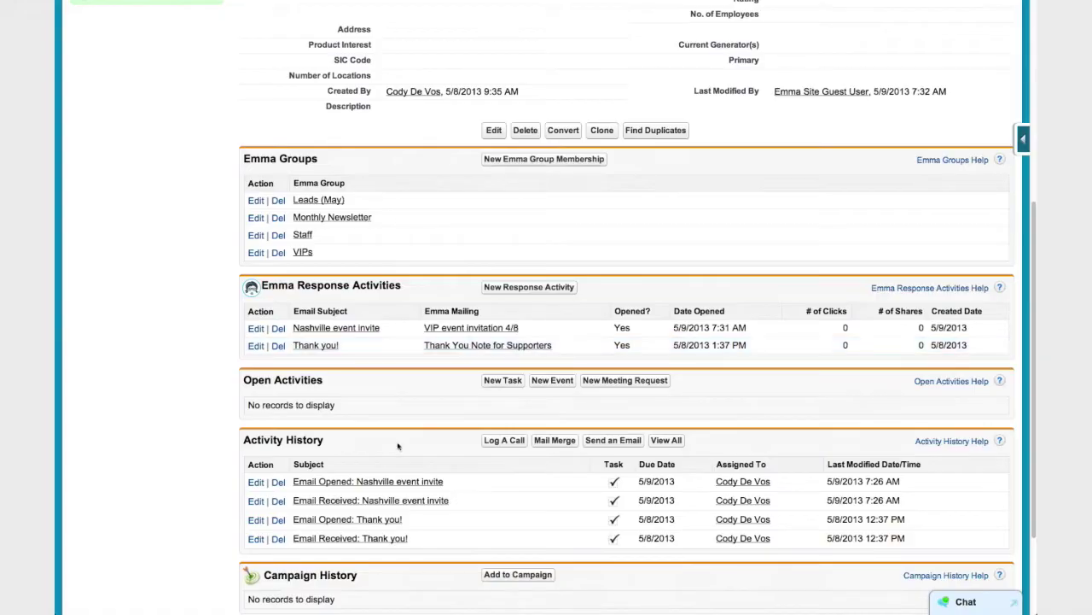
# Save the lead's membership in Monthly Newsletter, giving it four Emma groups
pyautogui.scroll(-2, 386, 486)
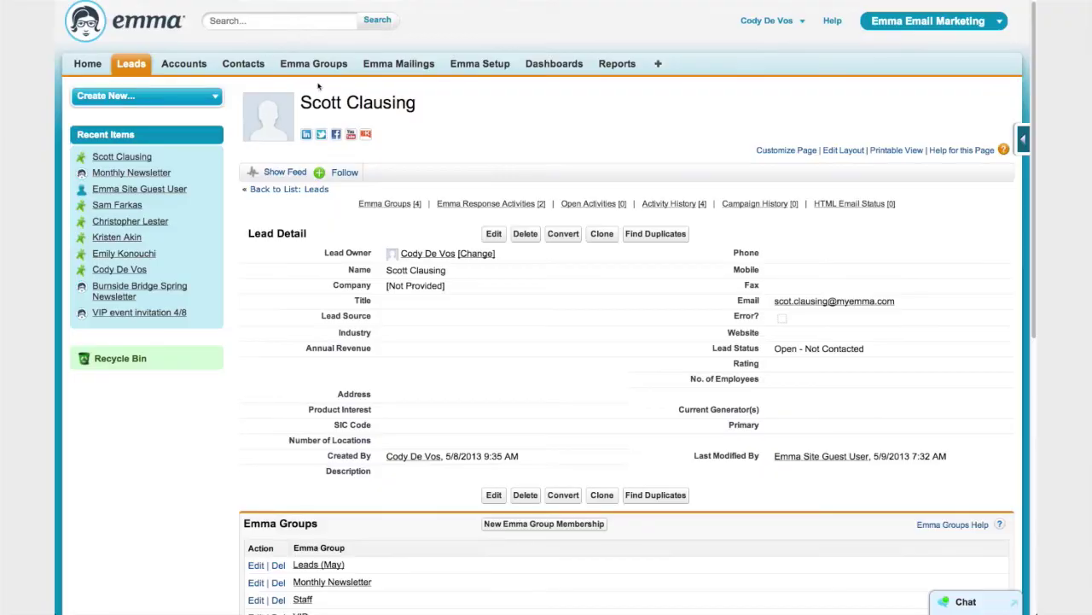
# List all 13 Emma mailings on the Emma Mailings tab with View set to All
pyautogui.click(397, 68)
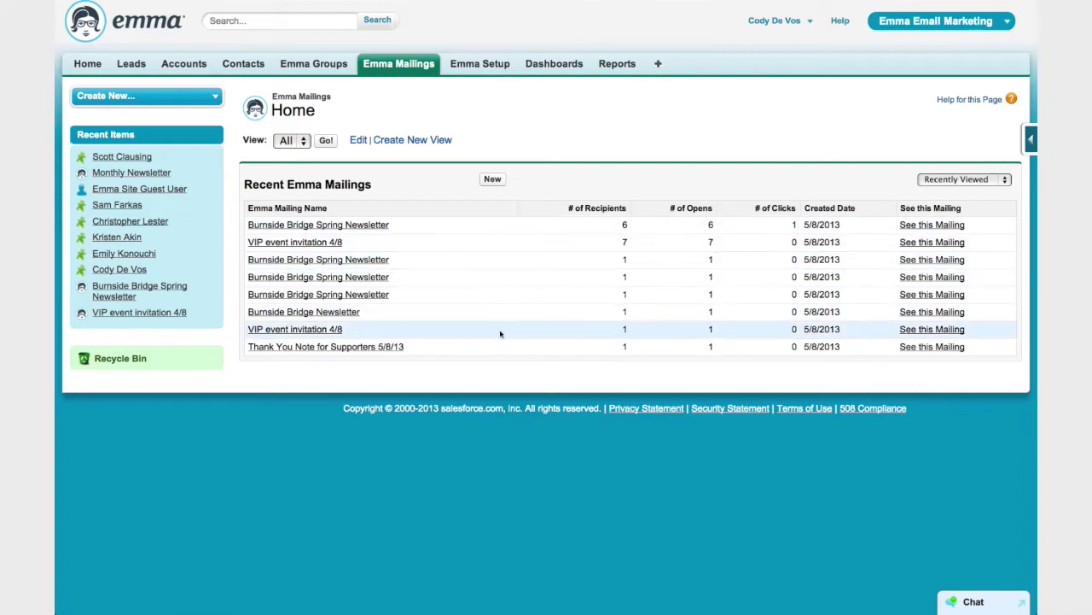
pyautogui.click(327, 141)
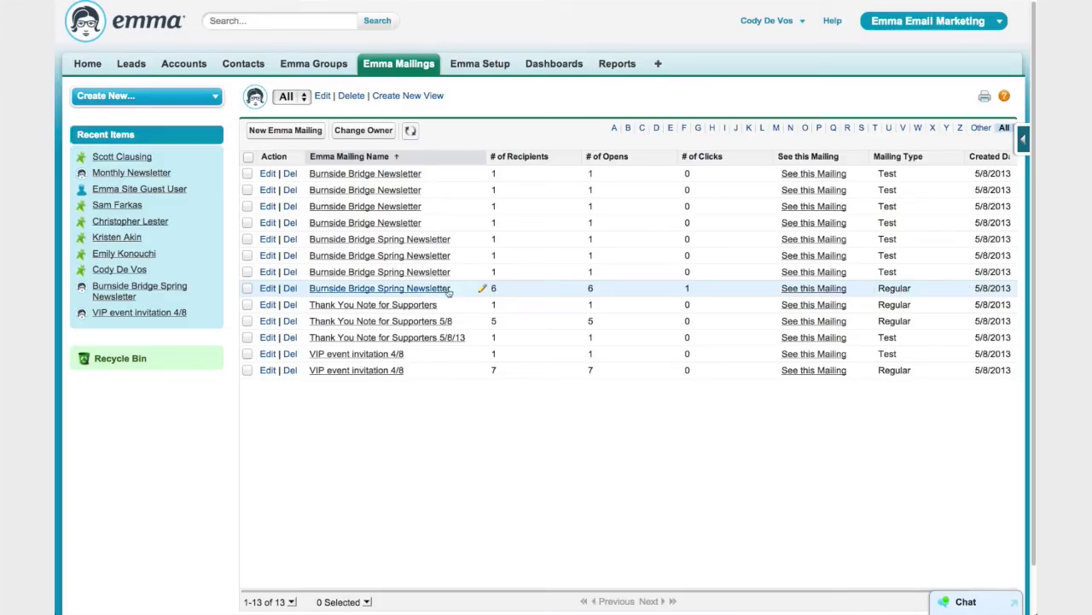
# Review the Burnside Bridge Spring Newsletter's responses and view the mailing as it was sent
pyautogui.click(397, 290)
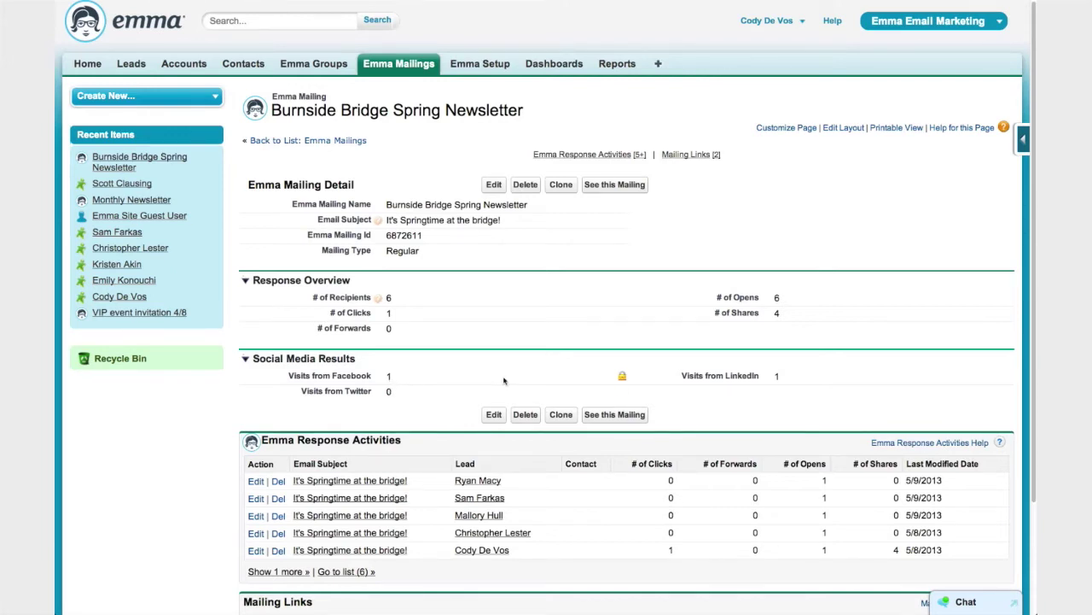
pyautogui.scroll(-2, 460, 345)
pyautogui.scroll(-2, 461, 345)
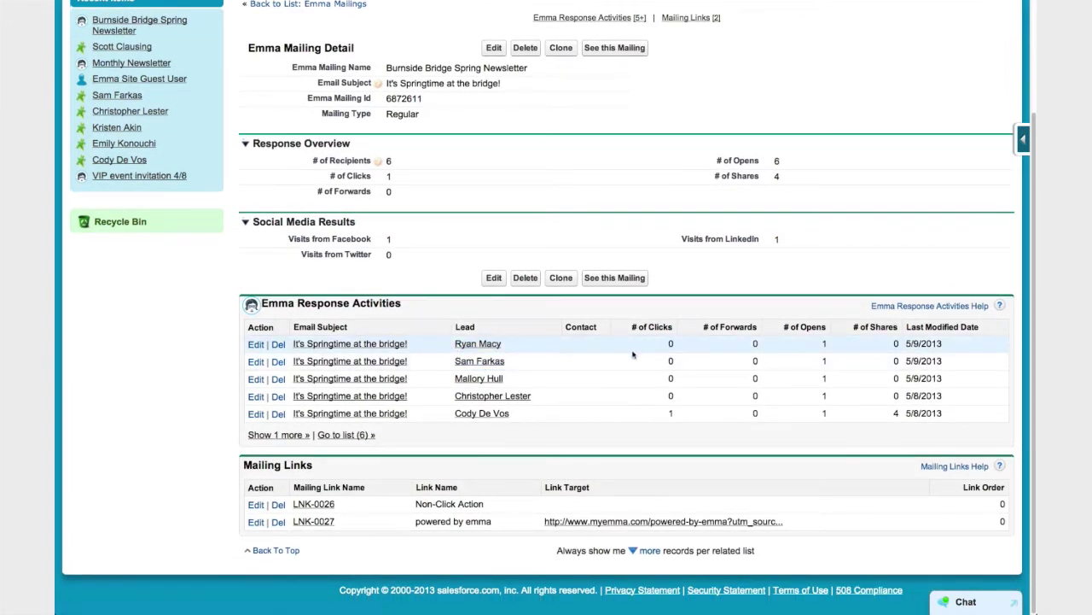
pyautogui.click(639, 49)
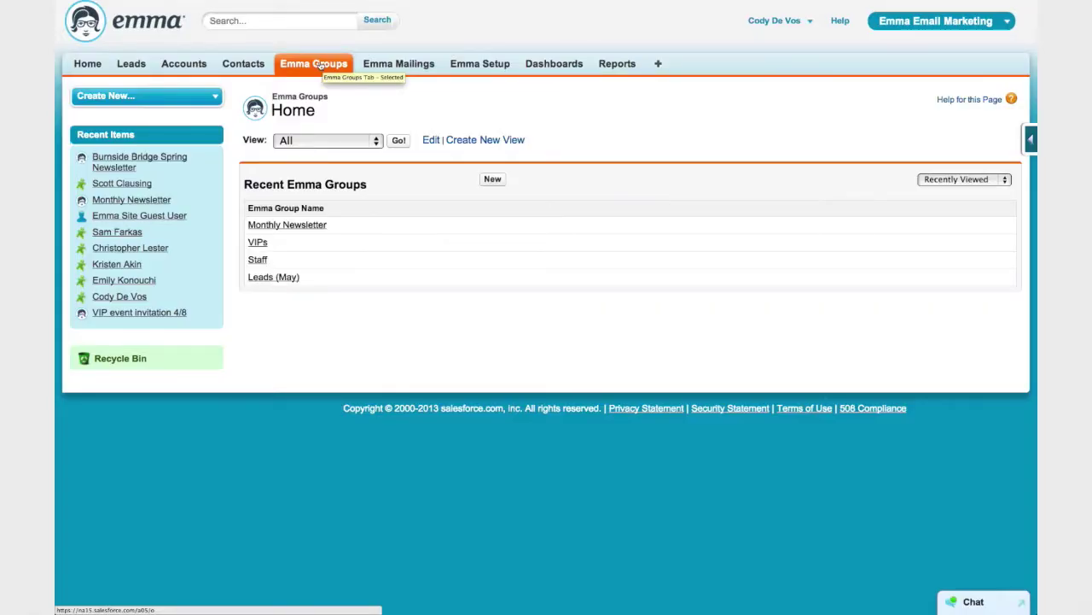
# List all Emma groups and open Monthly Newsletter to see its 11 lead members
pyautogui.click(398, 140)
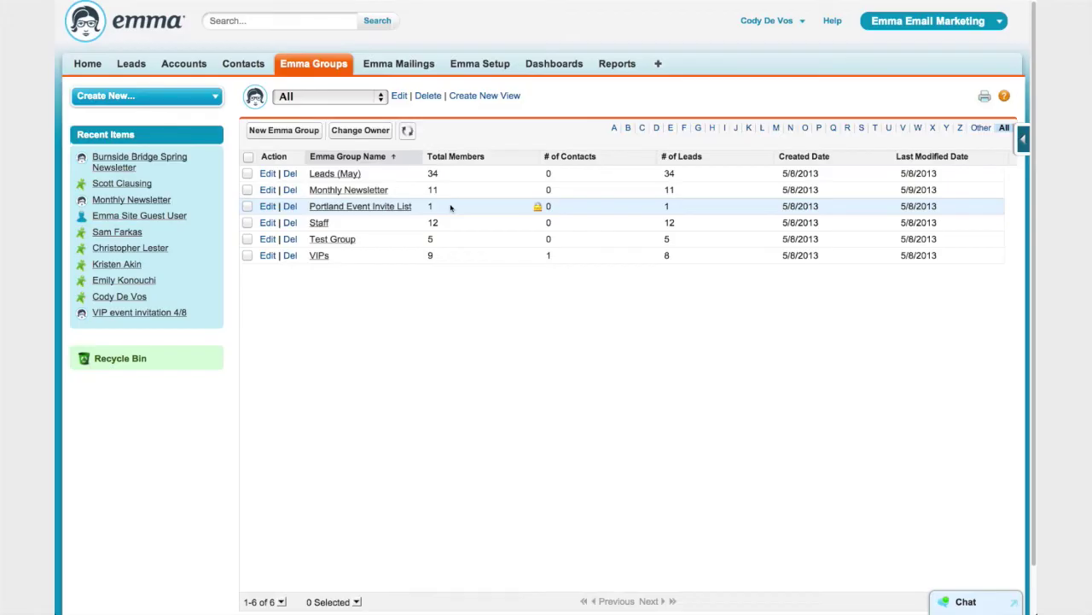
pyautogui.click(372, 193)
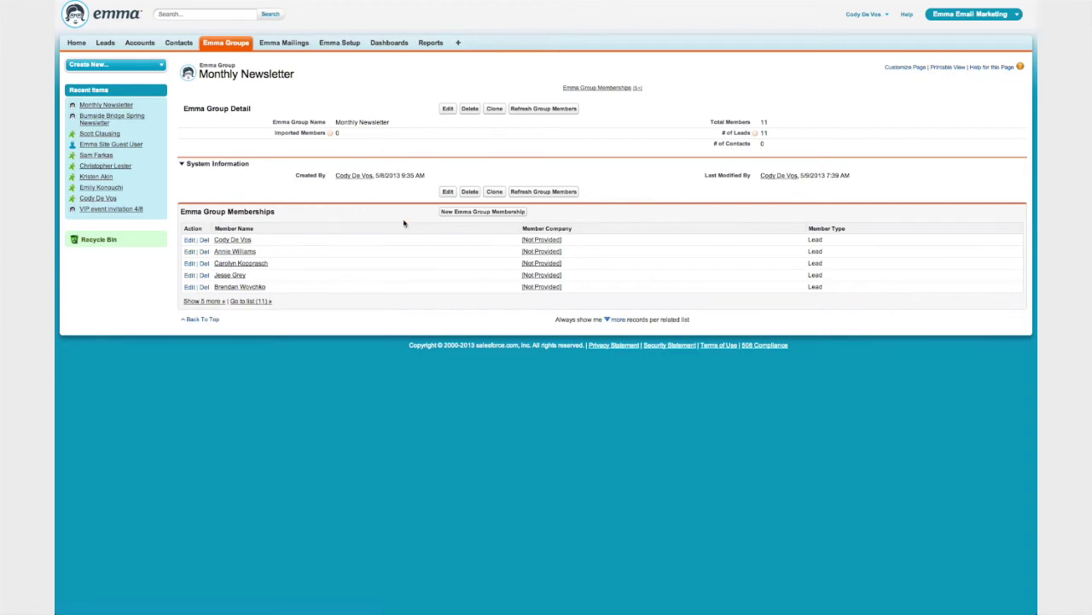
# Add another lead as a Monthly Newsletter member, bringing the group to 12
pyautogui.click(481, 212)
pyautogui.click(433, 221)
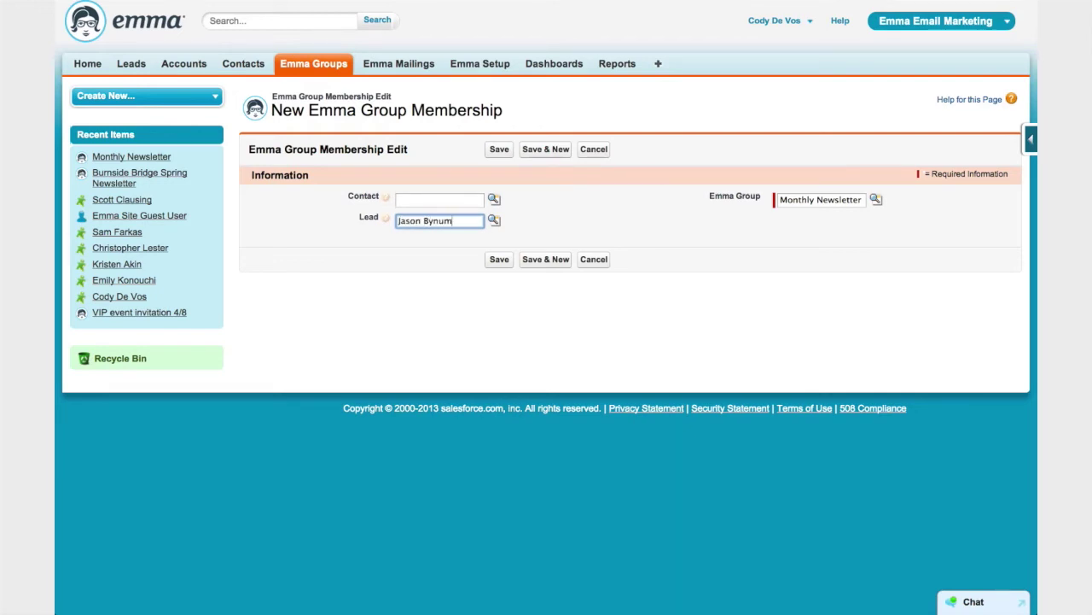
pyautogui.click(503, 262)
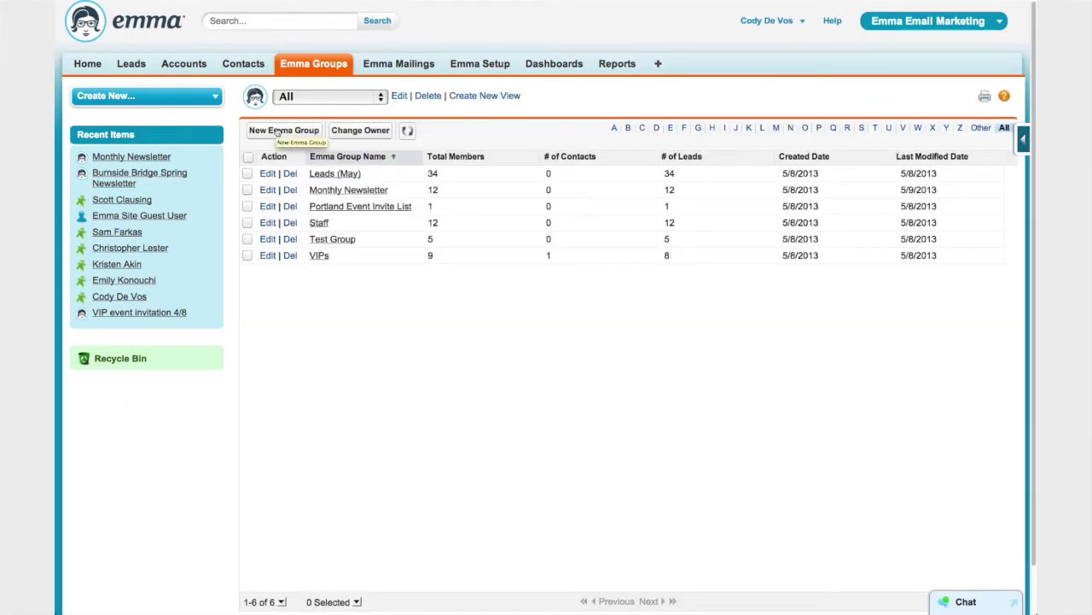
# Create an Emma group named Weekly Digest, which starts with 0 members
pyautogui.click(276, 130)
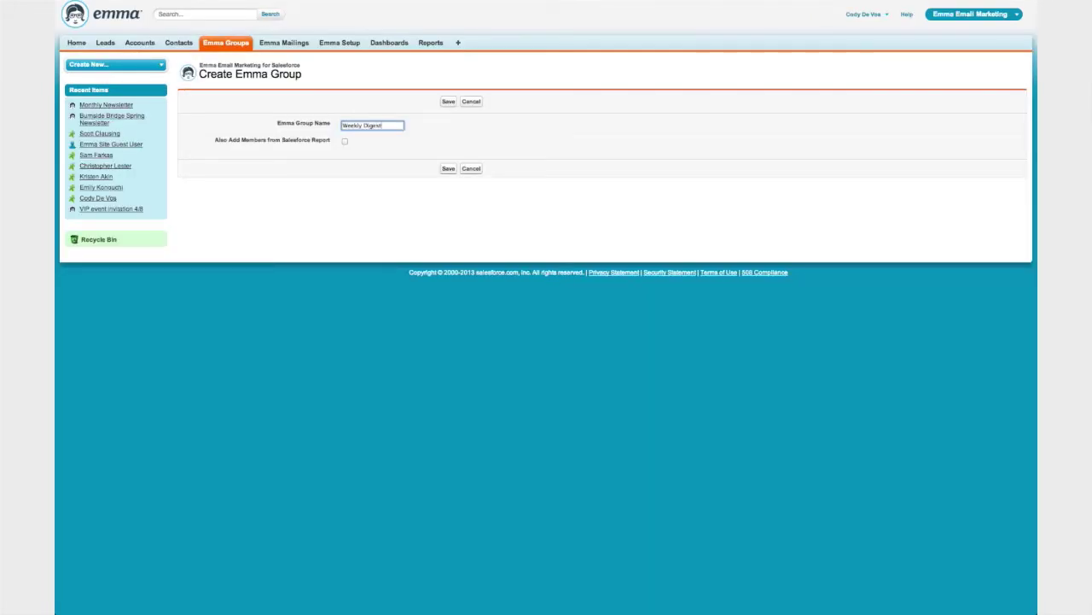
pyautogui.click(447, 168)
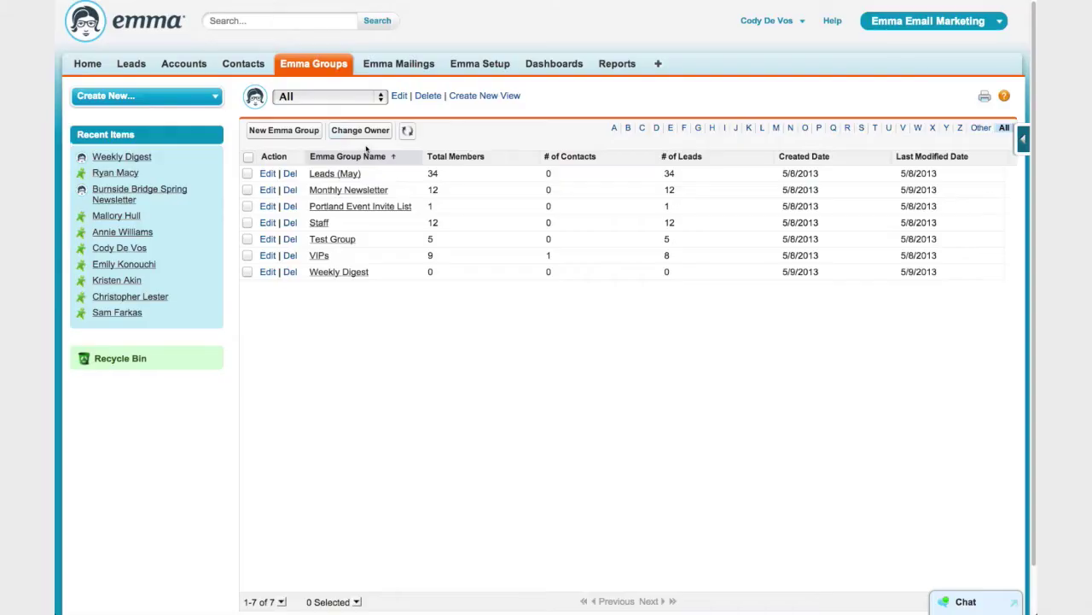
# Re-save the Leads (May) group's report settings and return to Reports & Dashboards
pyautogui.click(269, 174)
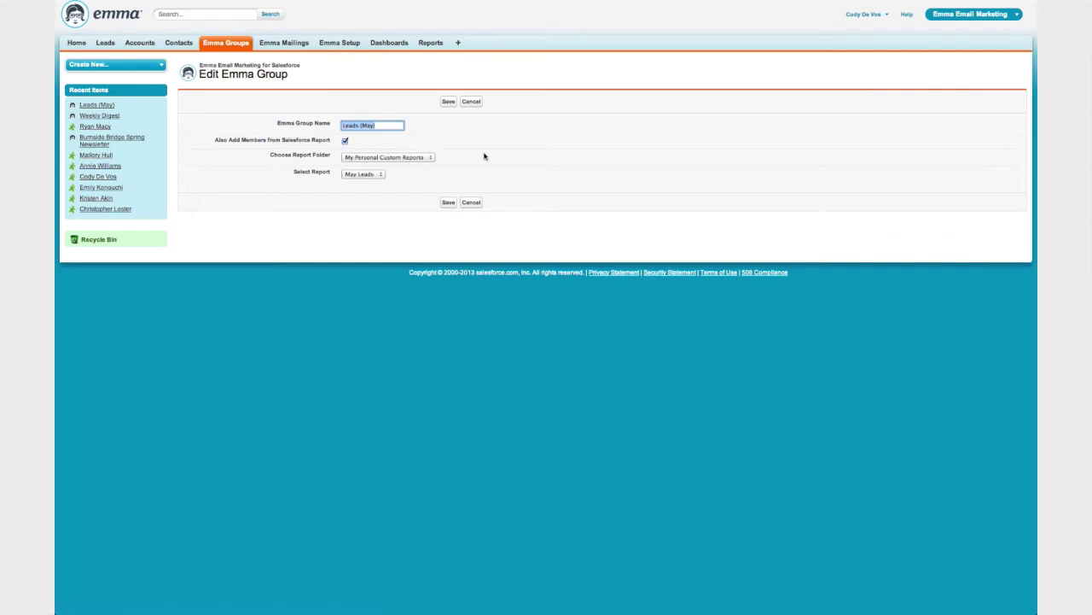
pyautogui.click(471, 201)
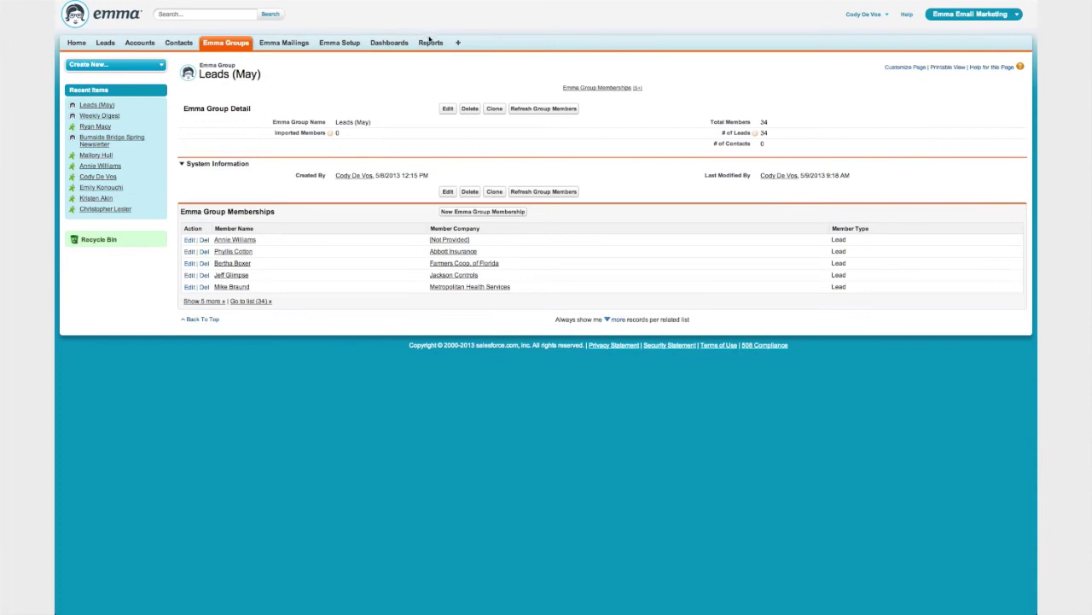
pyautogui.click(431, 42)
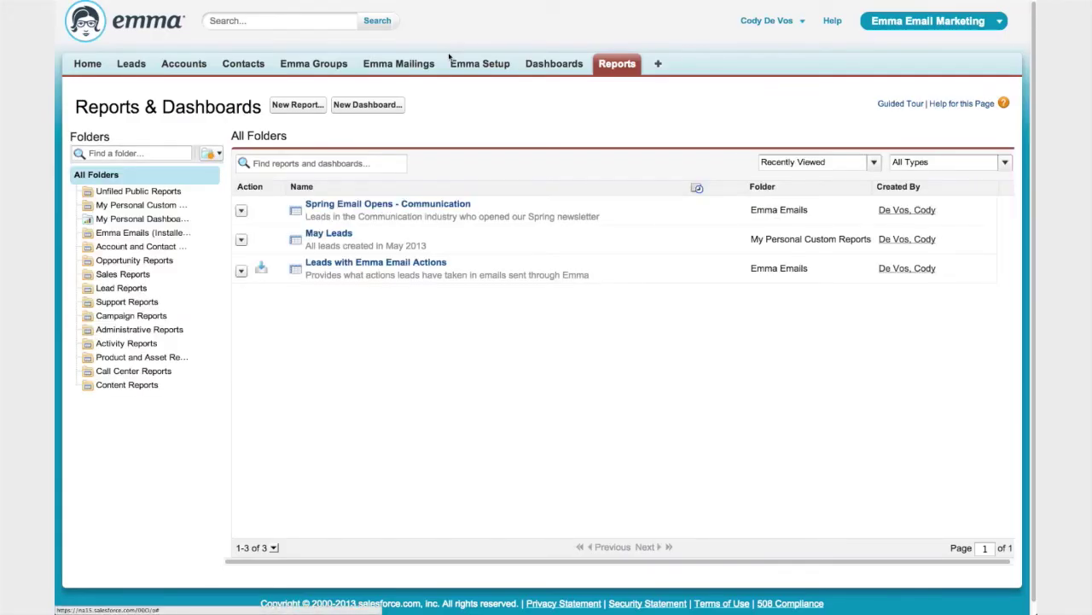
# Review the Spring Email Opens - Communication report in Emma Emails, then begin a new Emma group
pyautogui.click(145, 233)
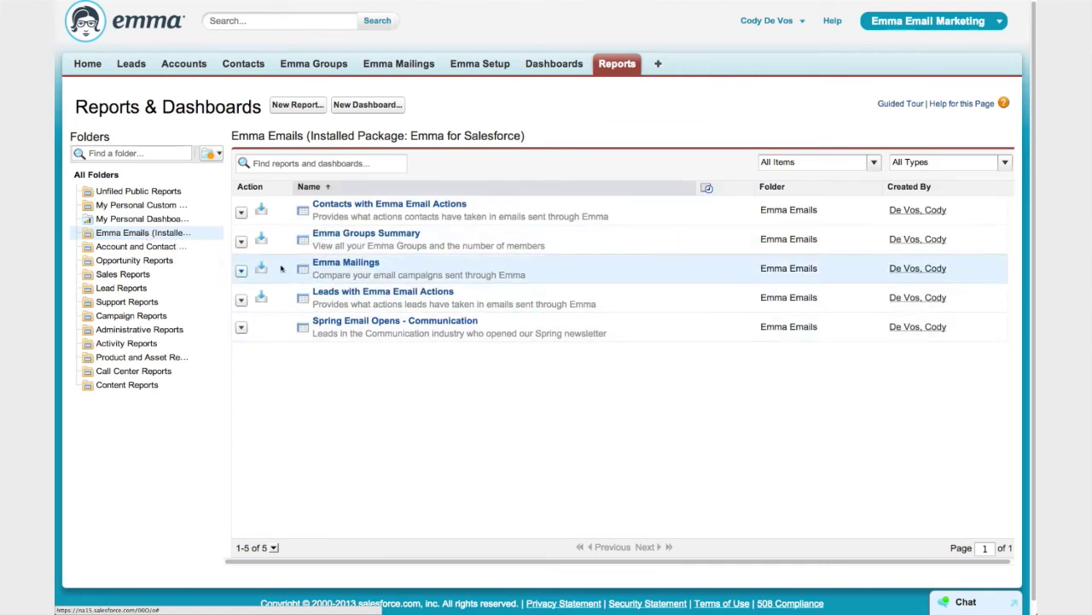
pyautogui.click(335, 322)
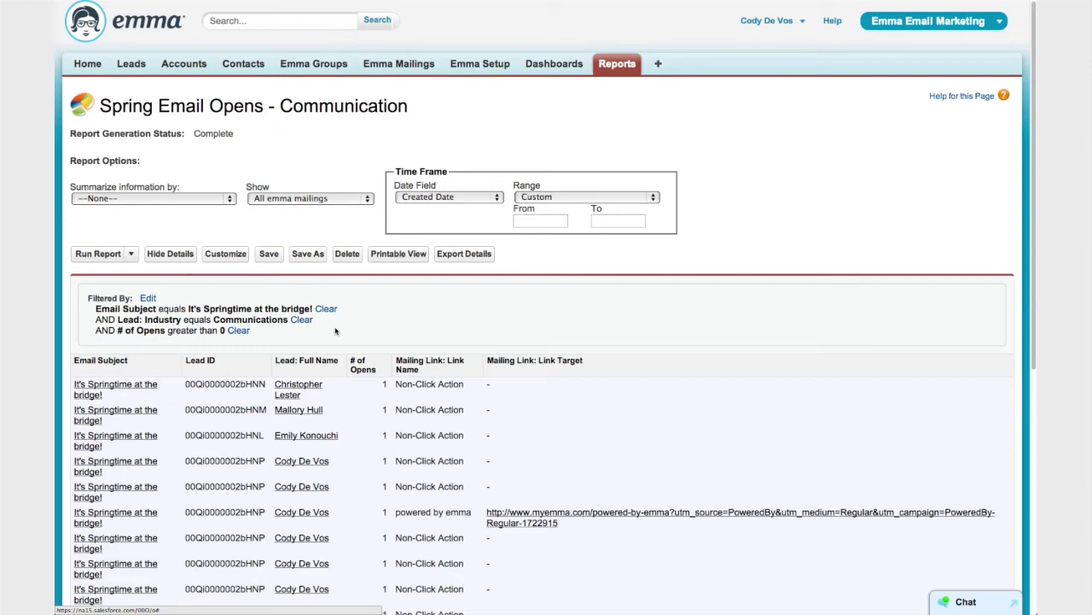
pyautogui.click(310, 65)
pyautogui.click(483, 179)
# Save group 'Spring Follow-Up (Communications)' with members from the Emma Emails Spring Email Opens - Communication report
pyautogui.write('Spring Follow-U')
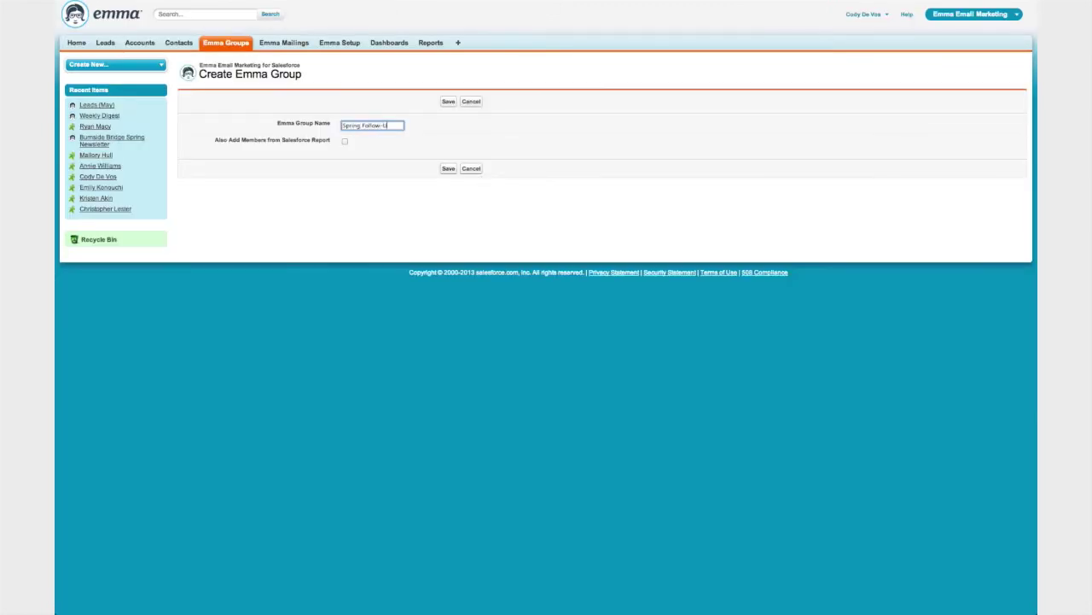
pyautogui.write('p (Communications)')
pyautogui.click(345, 141)
pyautogui.click(379, 158)
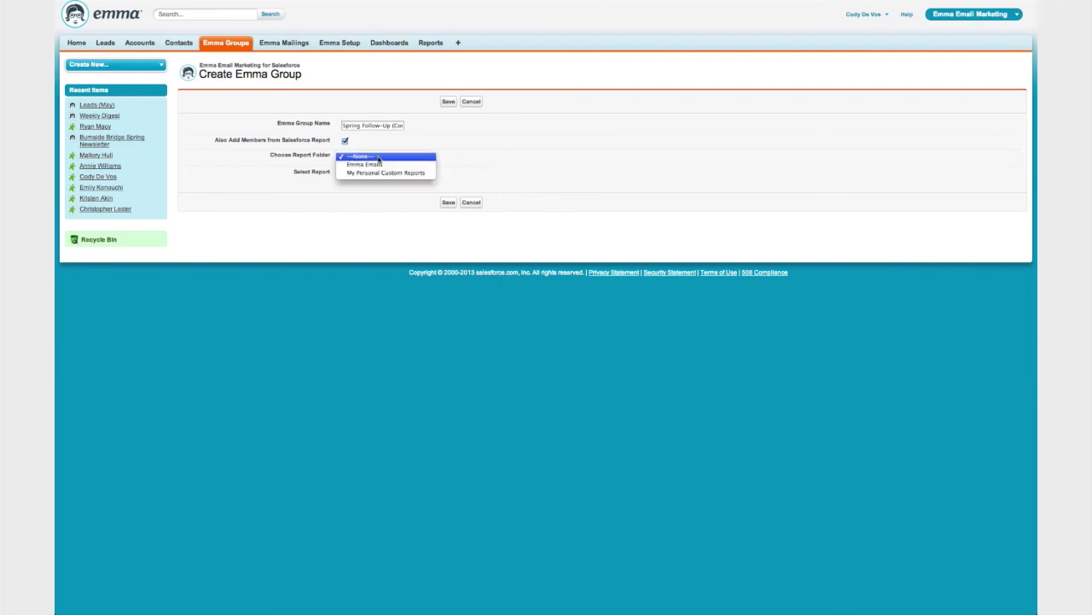
pyautogui.click(380, 164)
pyautogui.click(368, 175)
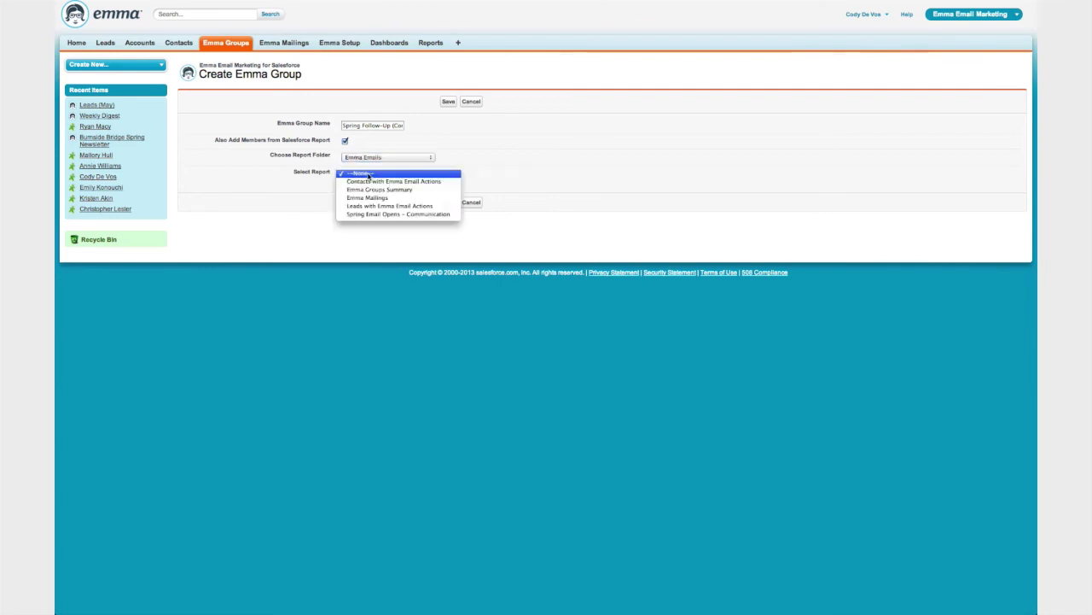
pyautogui.click(410, 214)
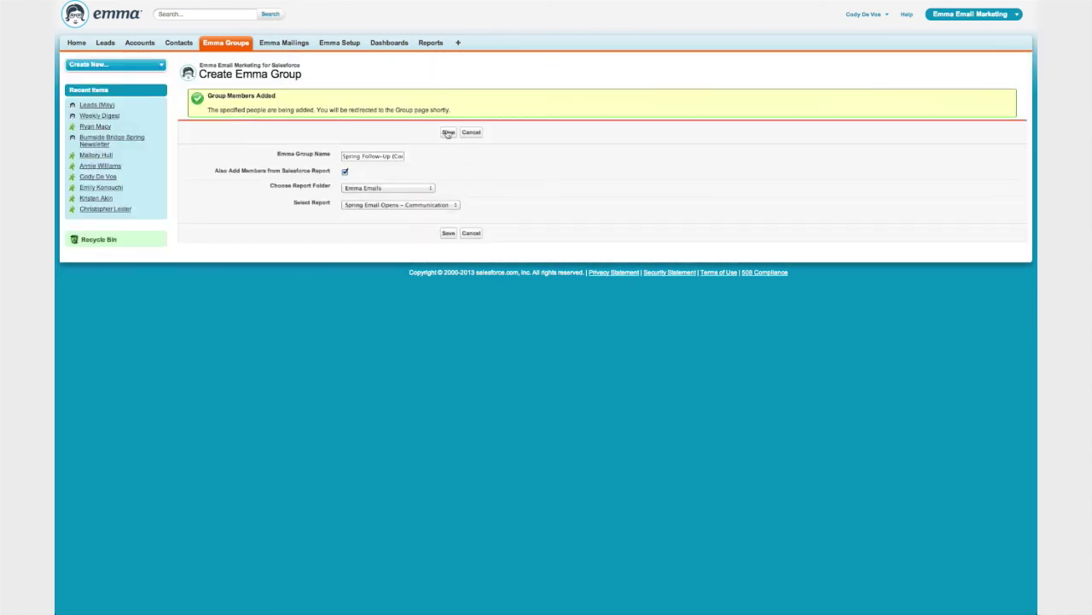
pyautogui.click(448, 132)
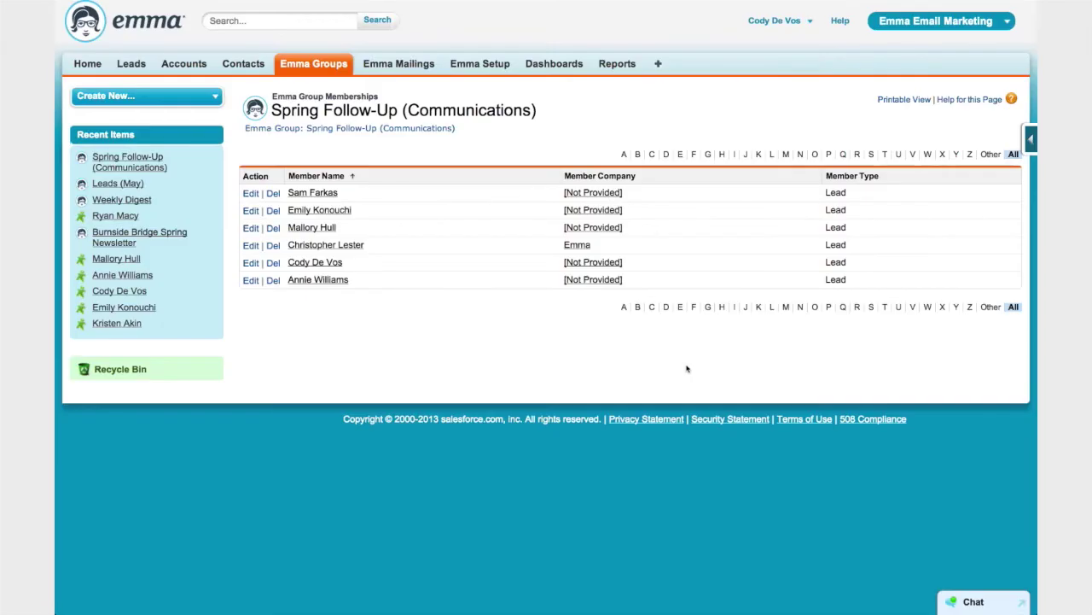